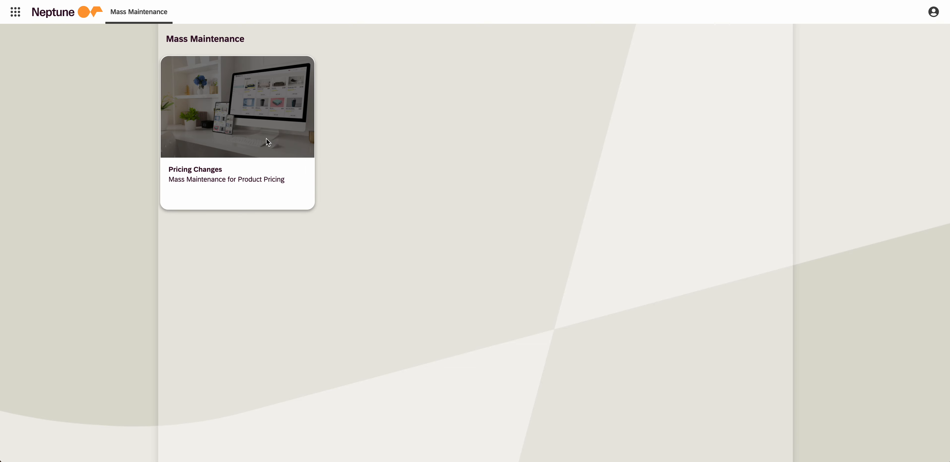
- Open the Pricing Changes app and search for products with the material description "metal"
click(242, 133)
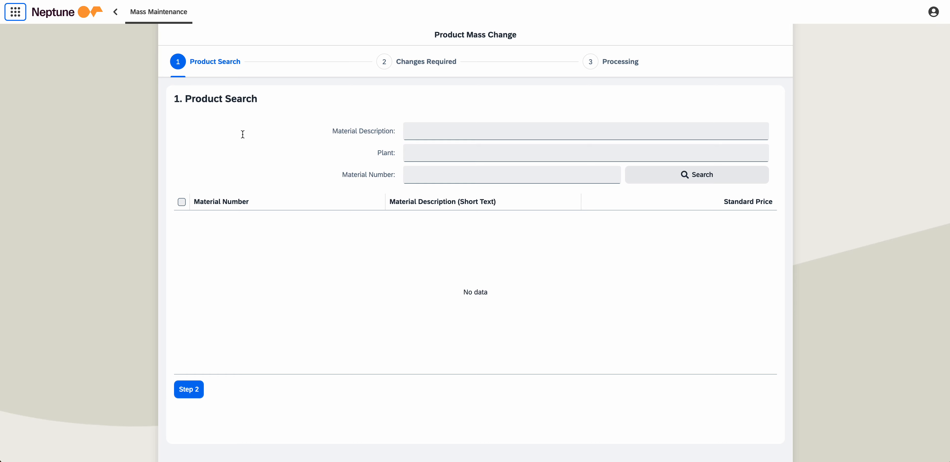
click(431, 140)
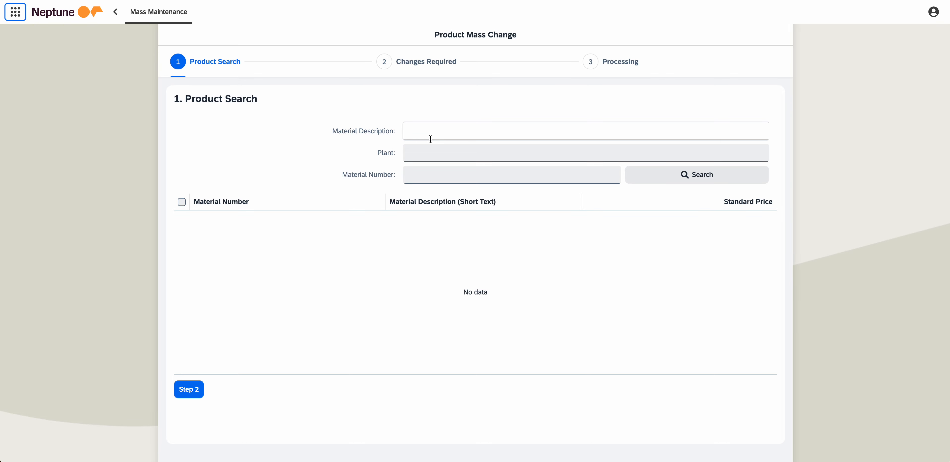
click(430, 139)
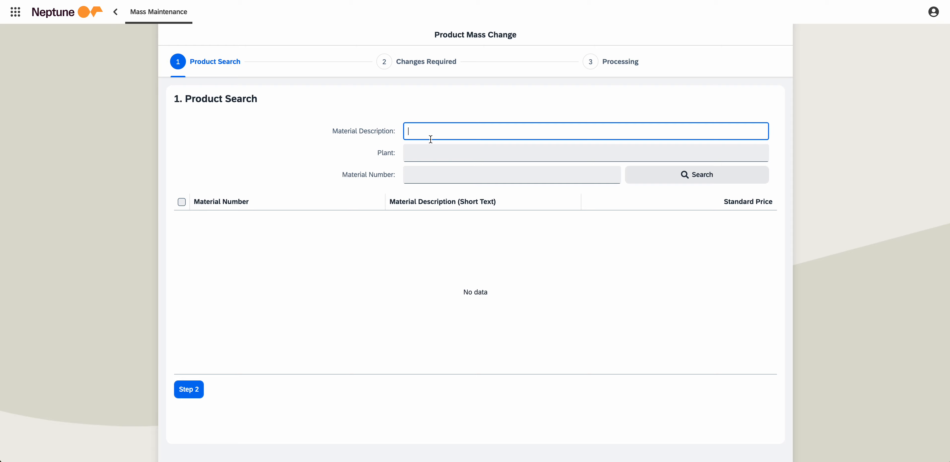
text(metal)
key(Return)
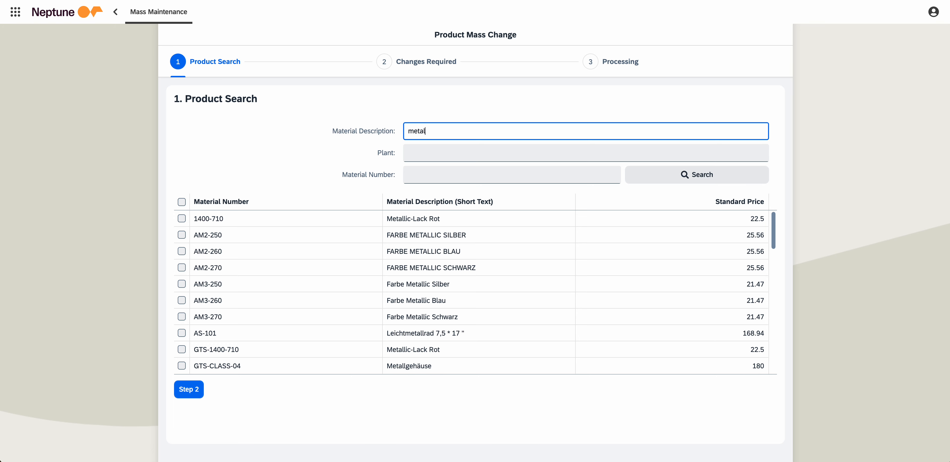
- Clear the material description and search for products by the material number PROD
key(ctrl+a)
key(BackSpace)
key(Tab)
key(Tab)
text(PROD)
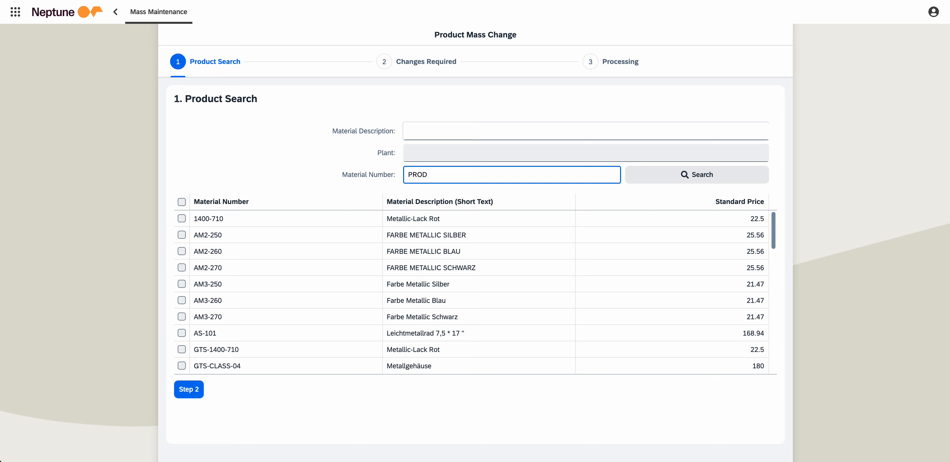
key(Return)
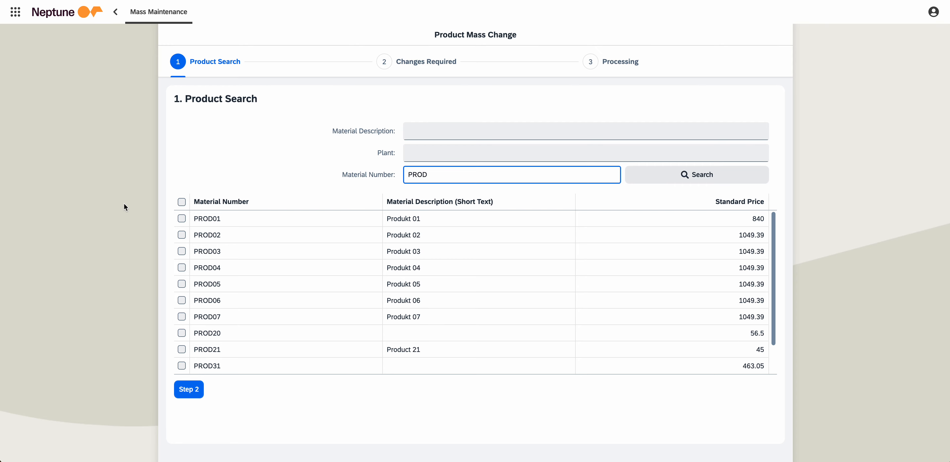
- Select only products PROD01 and PROD21 from the results and continue to the Changes Required stage
click(181, 219)
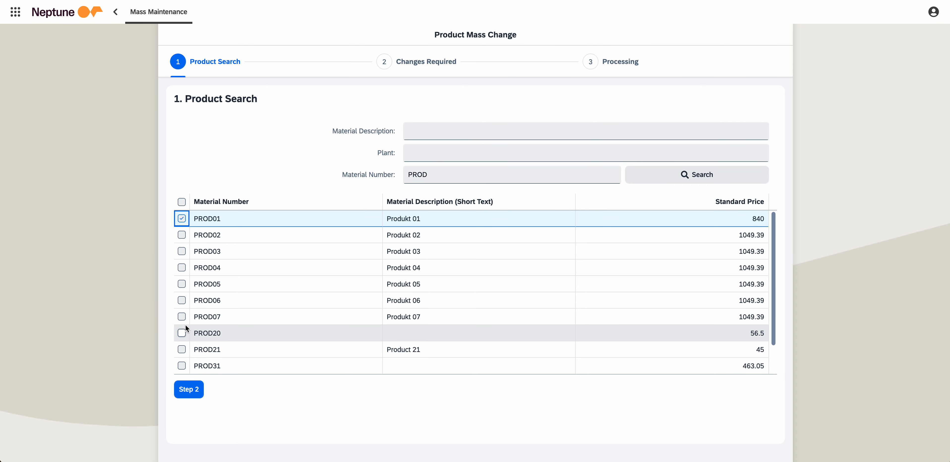
click(181, 315)
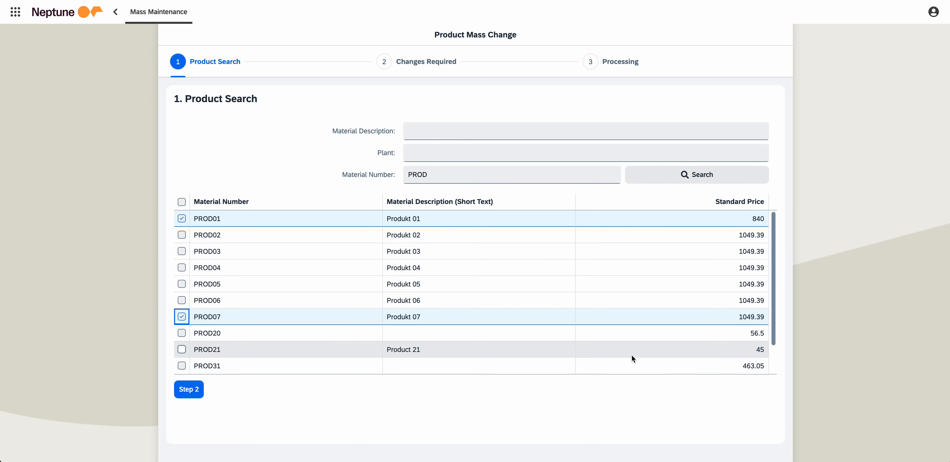
click(178, 320)
click(180, 334)
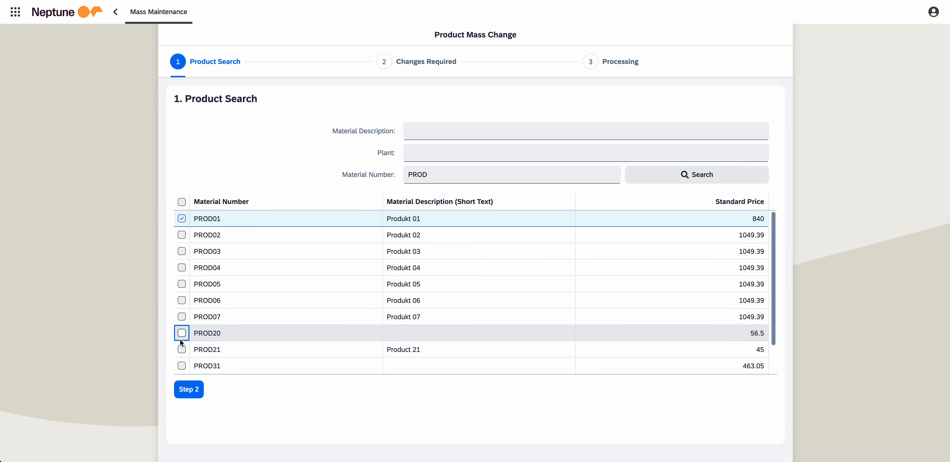
click(181, 333)
click(181, 350)
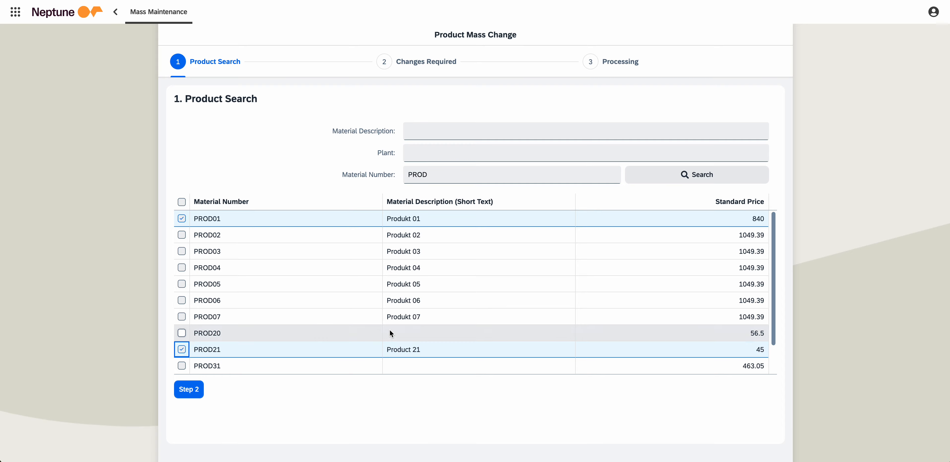
click(195, 393)
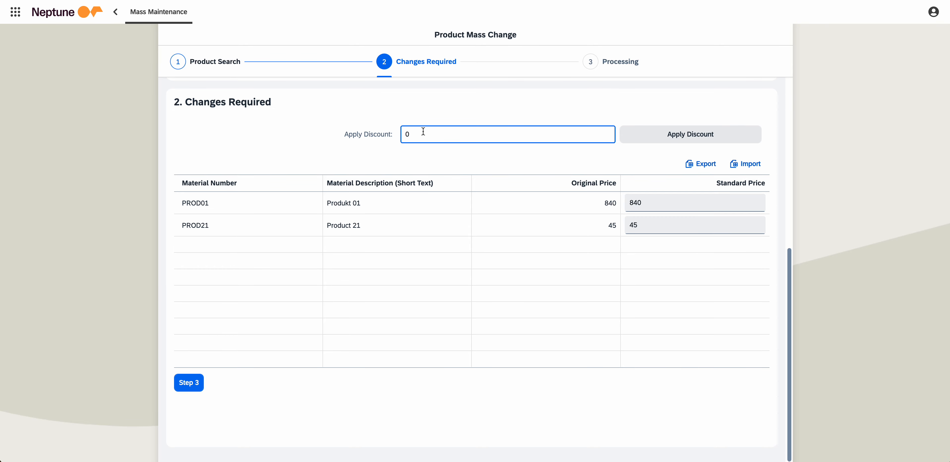
- Apply a discount of 10 to the standard prices of the selected products
drag(423, 131, 404, 130)
text(10)
click(653, 131)
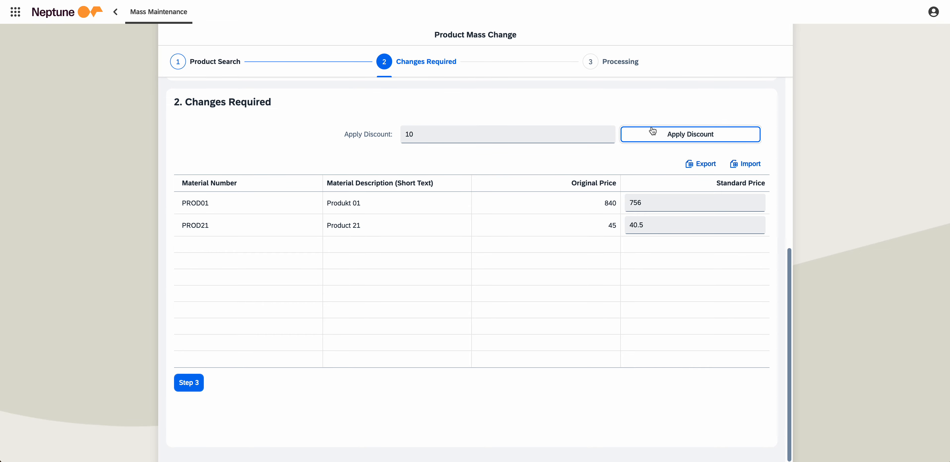
click(442, 139)
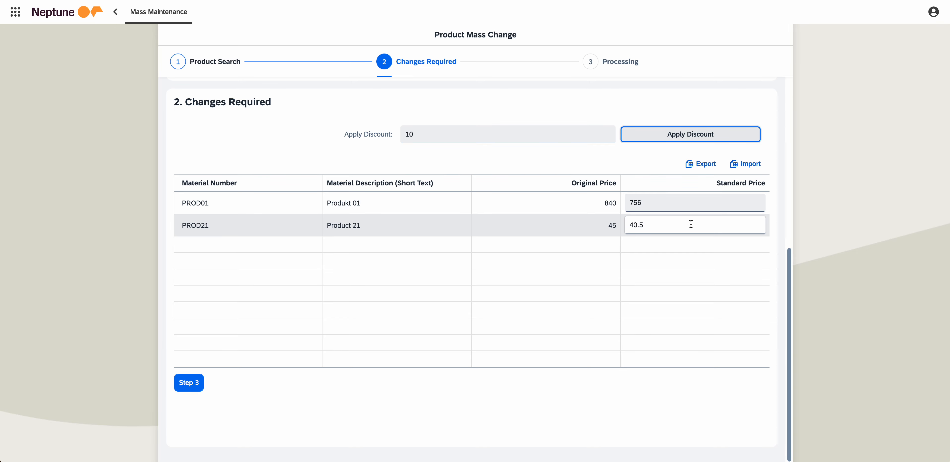
click(677, 203)
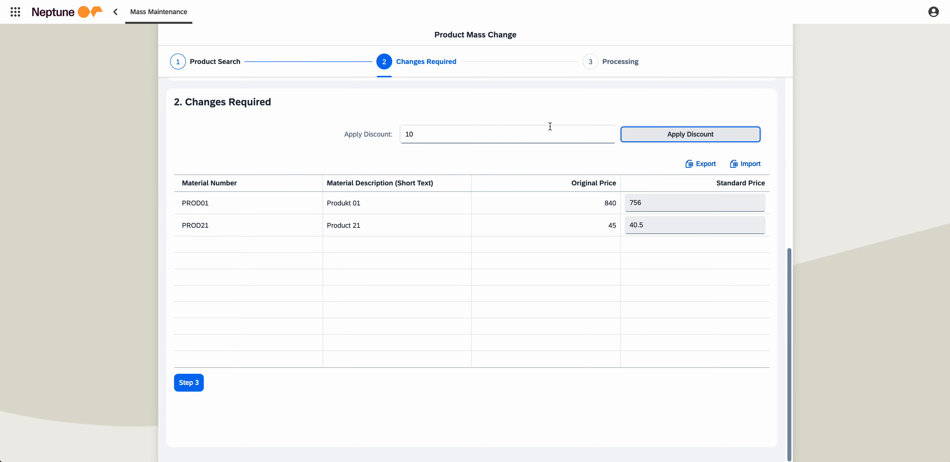
- Export the price change table to Excel and bring the exported workbook into view
click(713, 169)
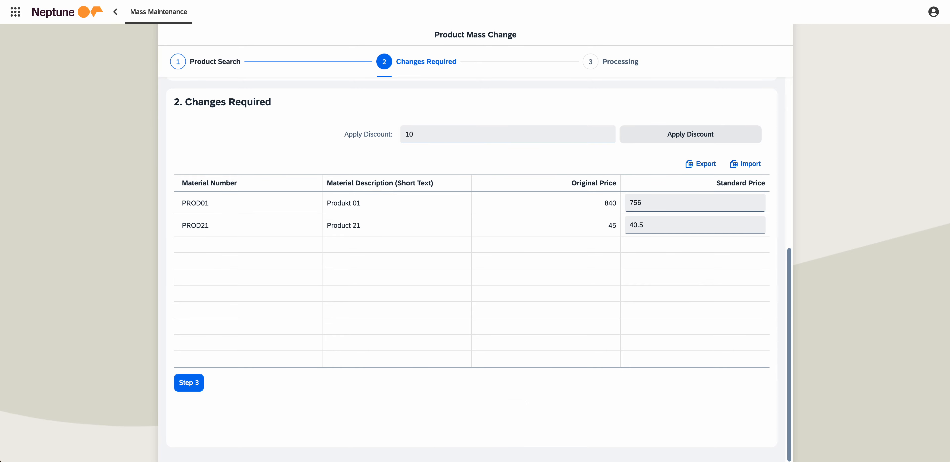
drag(0, 135, 552, 25)
click(494, 138)
- In the exported workbook, set the Standard Price of PROD01 to 750 and PROD21 to 38.75, and save it
mouse_move(488, 113)
mouse_down()
mouse_move(492, 124)
mouse_move(488, 118)
mouse_up()
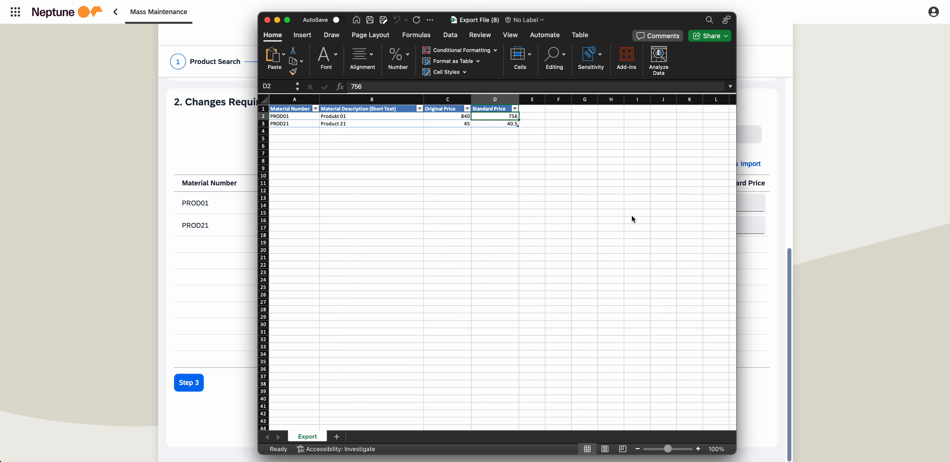
text(750)
key(Return)
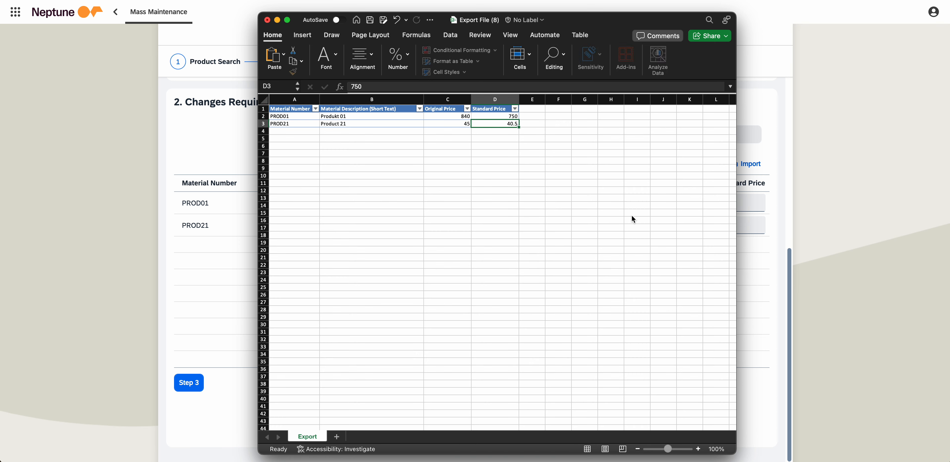
text(38.75)
key(Return)
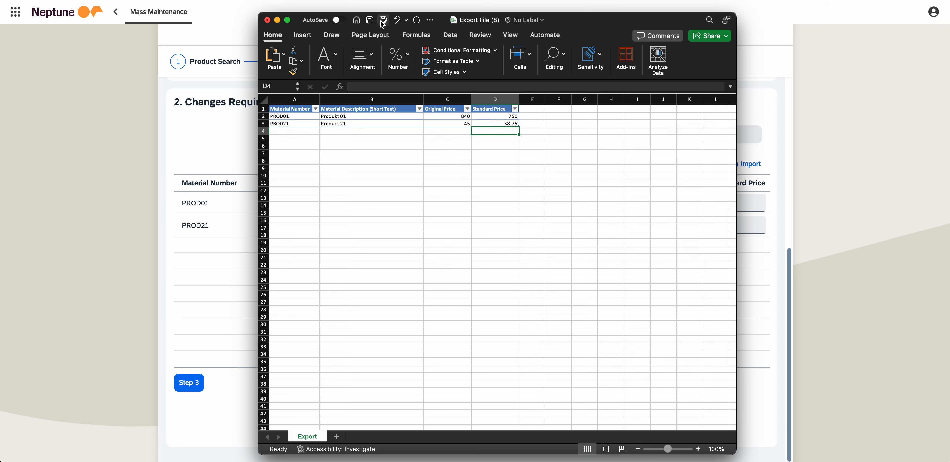
click(369, 23)
- Switch back to the Neptune app and import the edited Export File (8).xlsx into the price change table
click(810, 102)
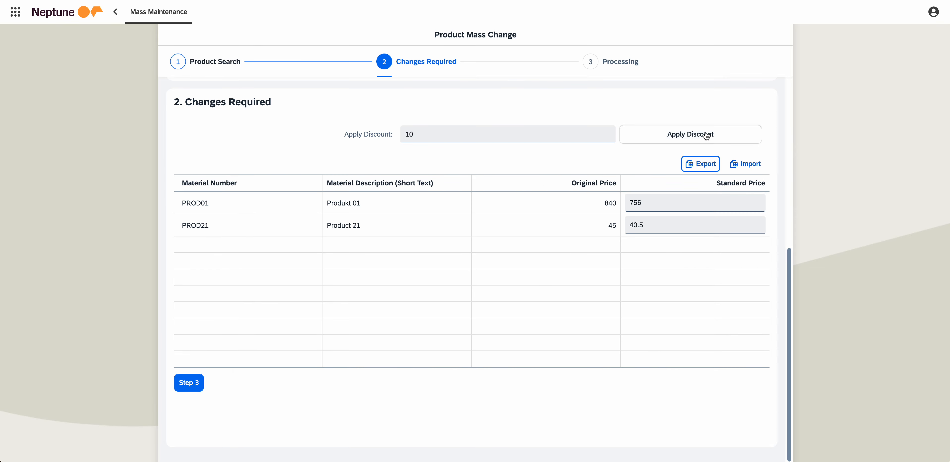
click(744, 161)
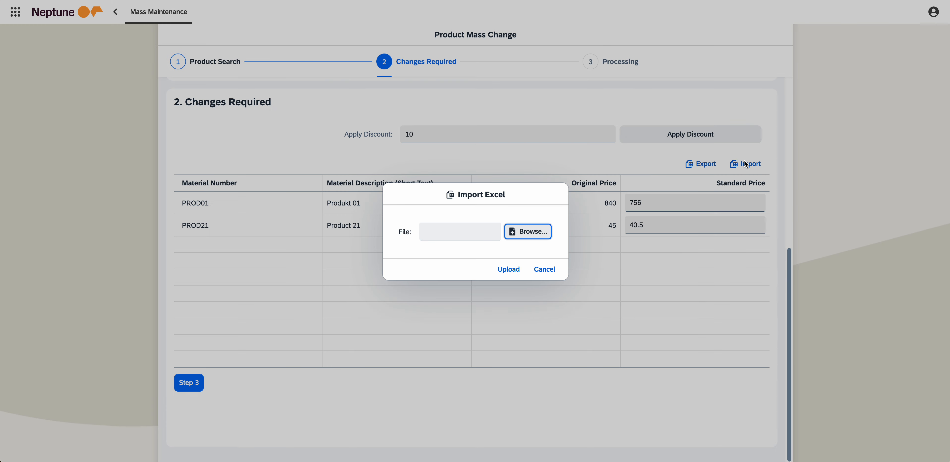
click(512, 231)
double_click(395, 142)
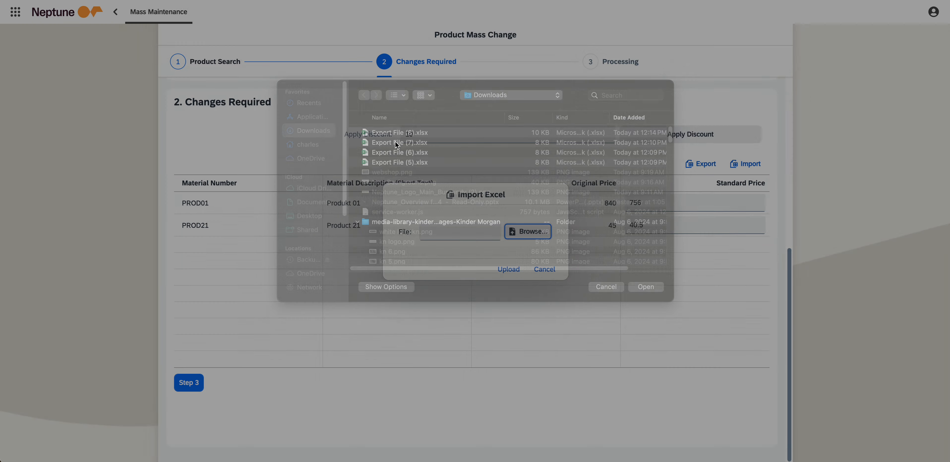
click(509, 269)
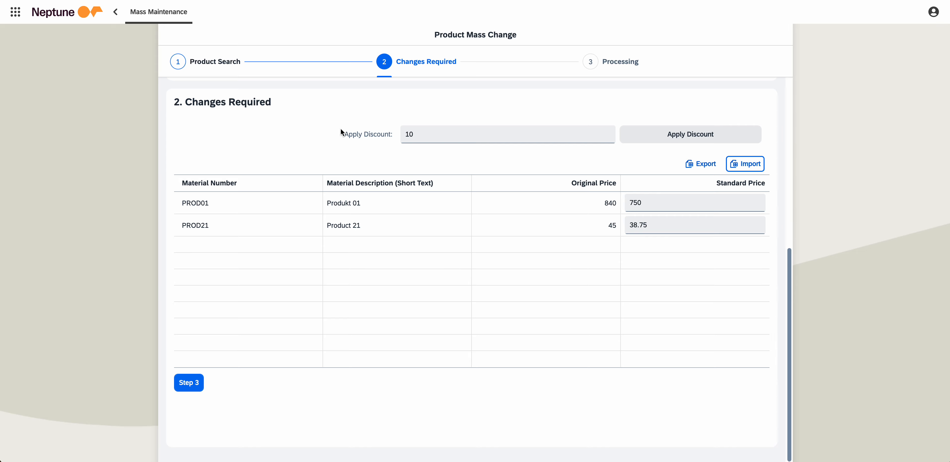
- Proceed to the Processing stage and confirm performing the price changes
drag(341, 129, 528, 136)
click(364, 123)
click(188, 383)
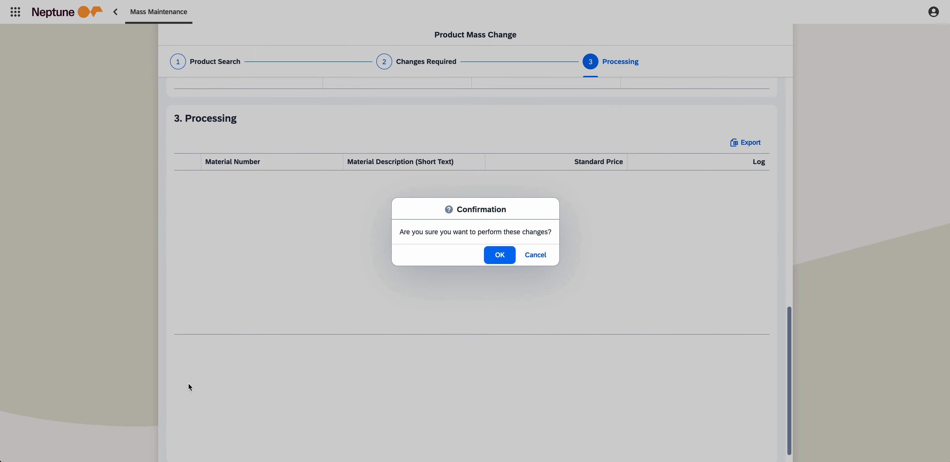
click(502, 255)
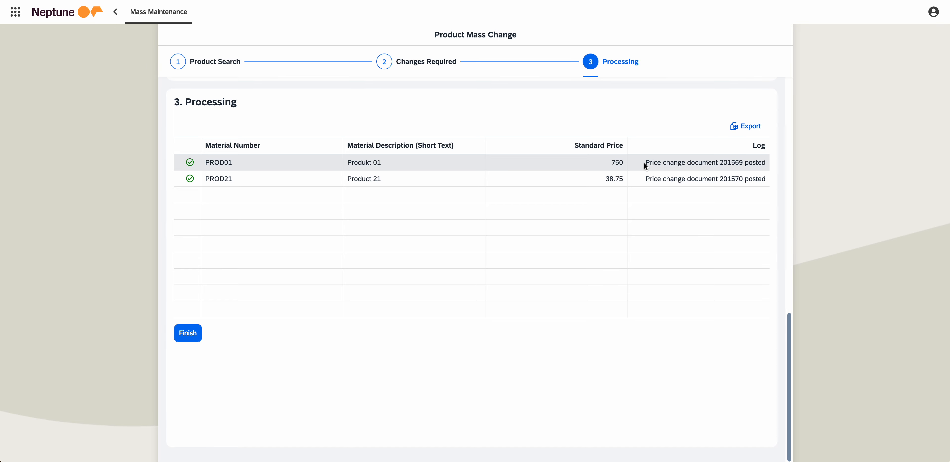
- Check the processing log entries for PROD01 and PROD21
drag(645, 162, 764, 162)
click(764, 162)
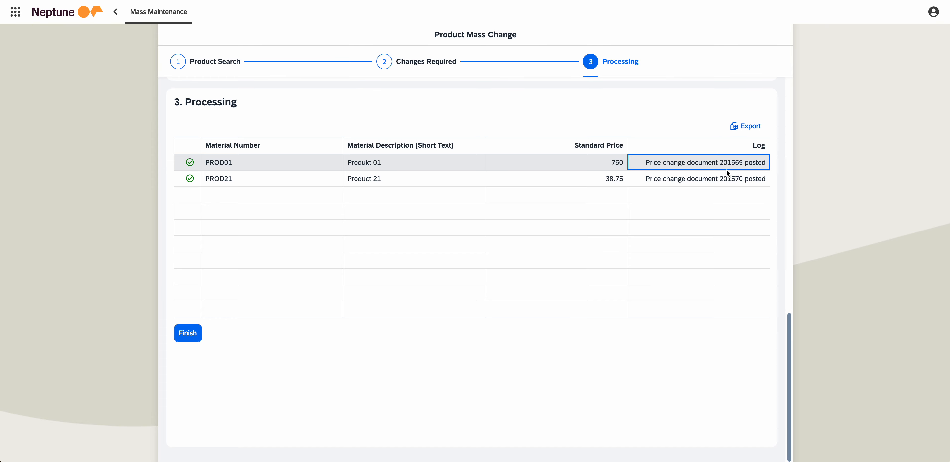
click(693, 175)
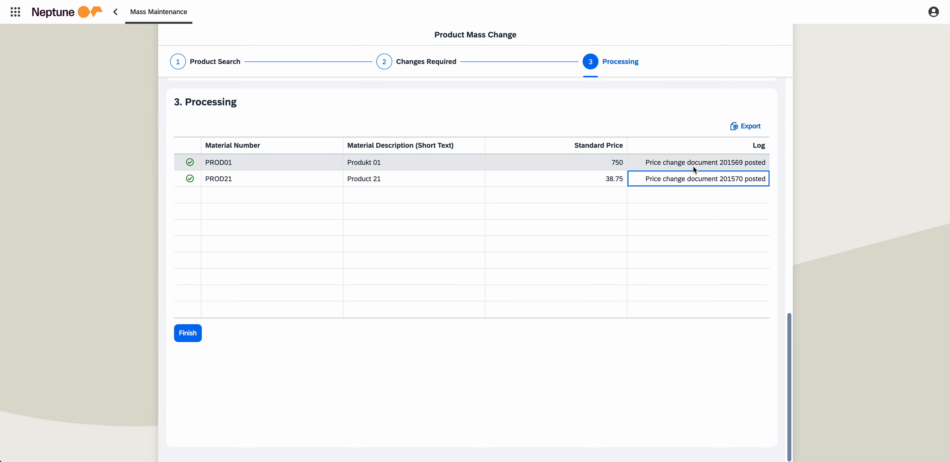
click(693, 166)
click(702, 180)
- Export the processing results to Excel and select the two product rows, including their log entries, in the exported workbook
click(742, 127)
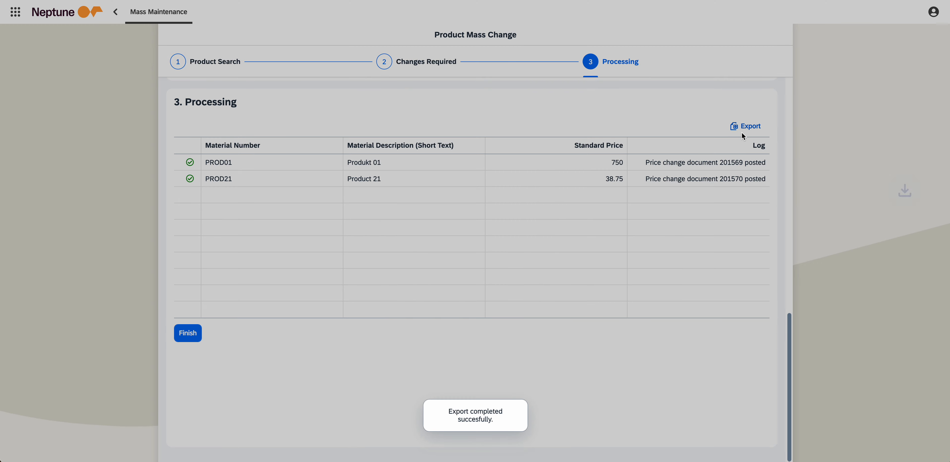
click(807, 3)
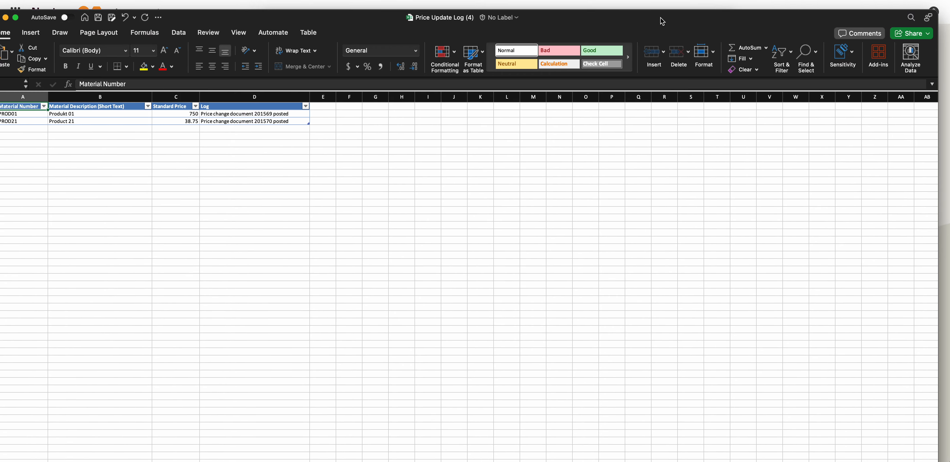
drag(662, 21, 754, 1)
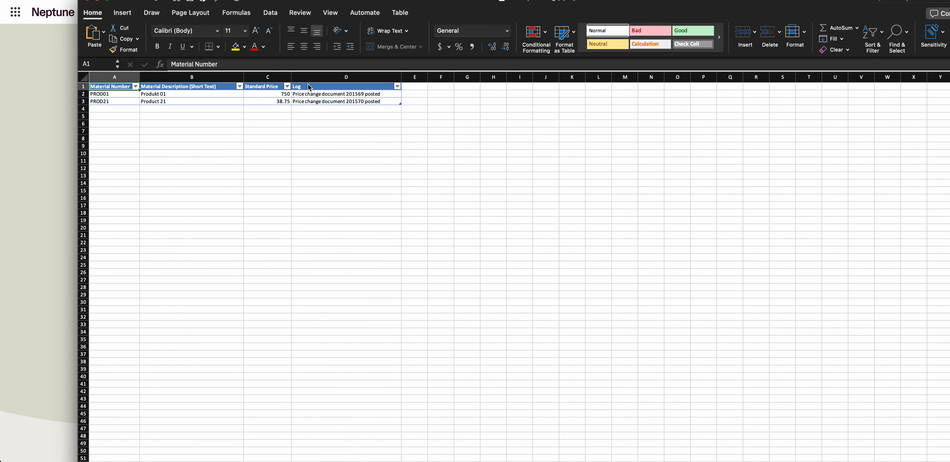
drag(337, 94, 113, 99)
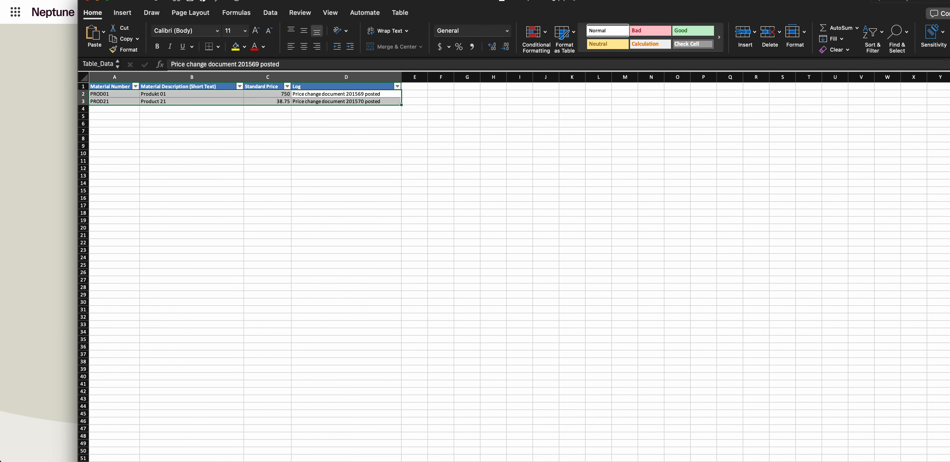